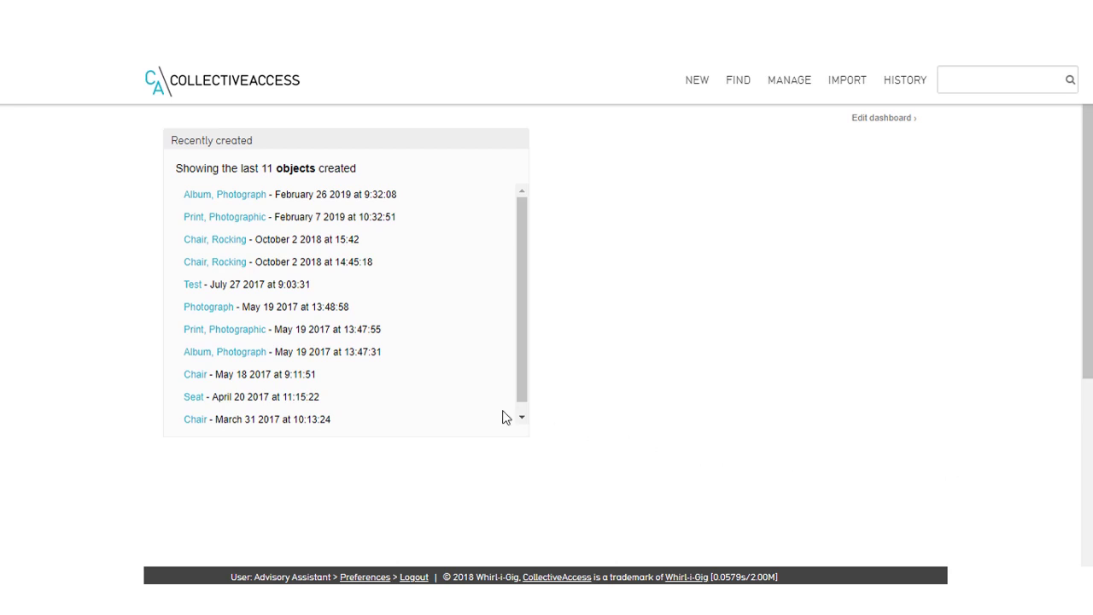
From Recently created, open Album, Photograph 2007.5.1 and add an Artifact child record under it
left_click(227, 202)
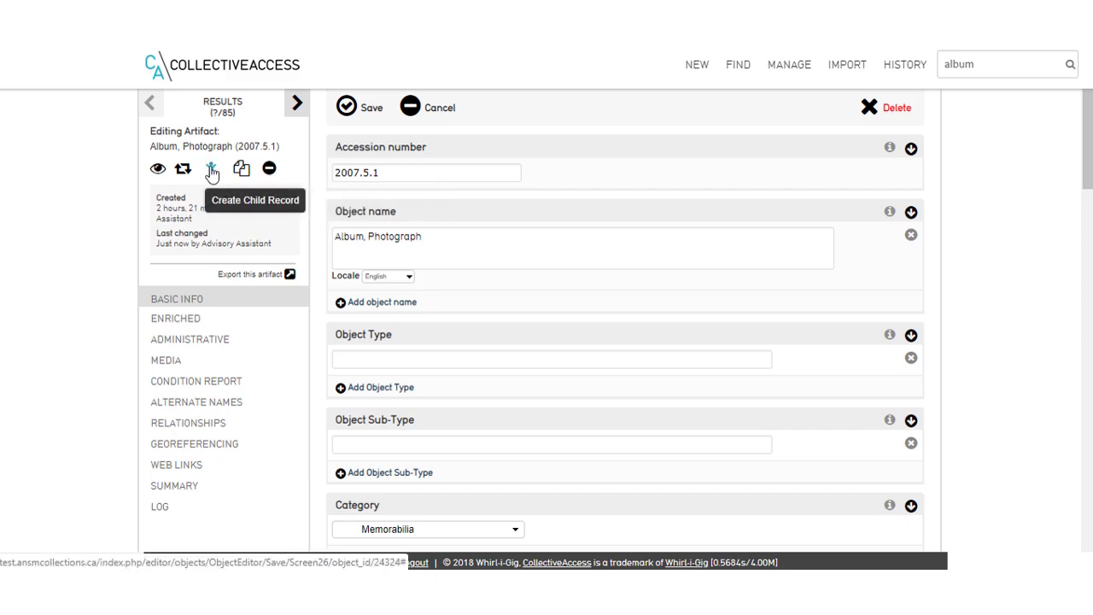
left_click(212, 174)
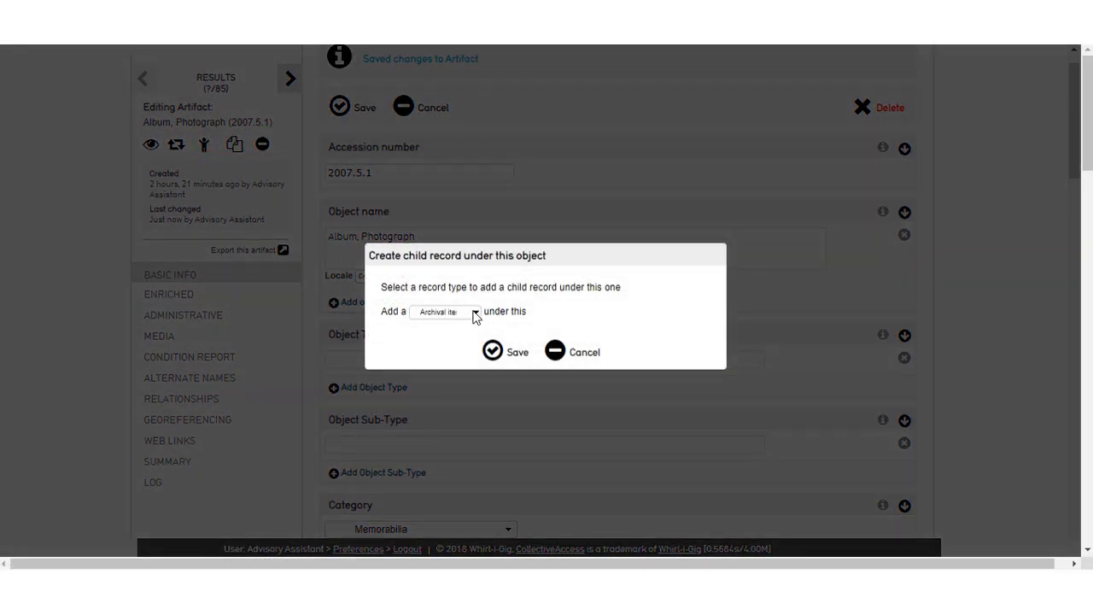
left_click(476, 314)
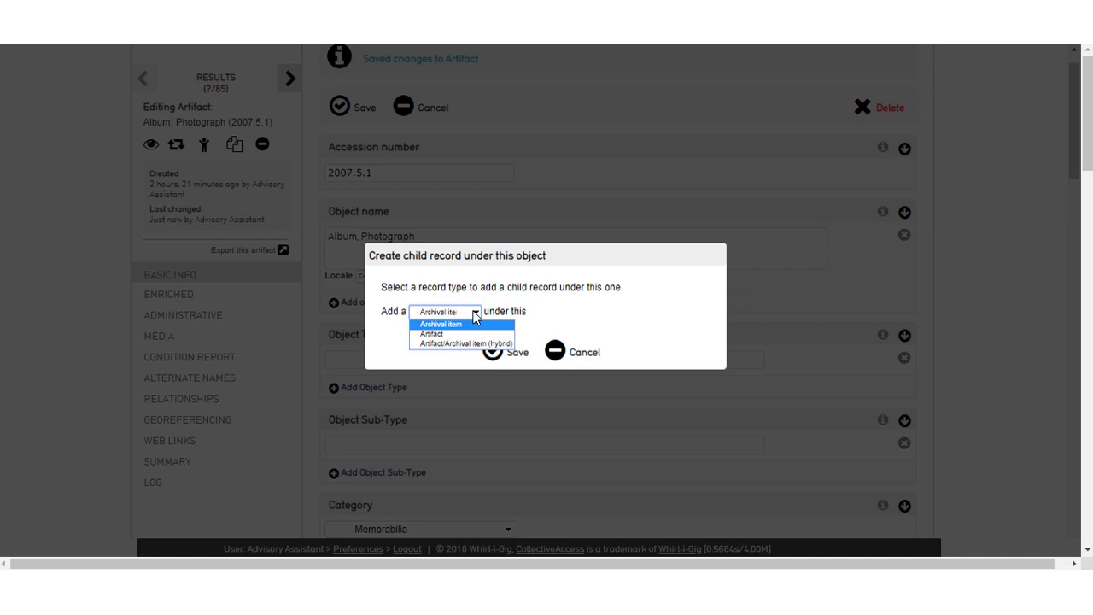
left_click(468, 333)
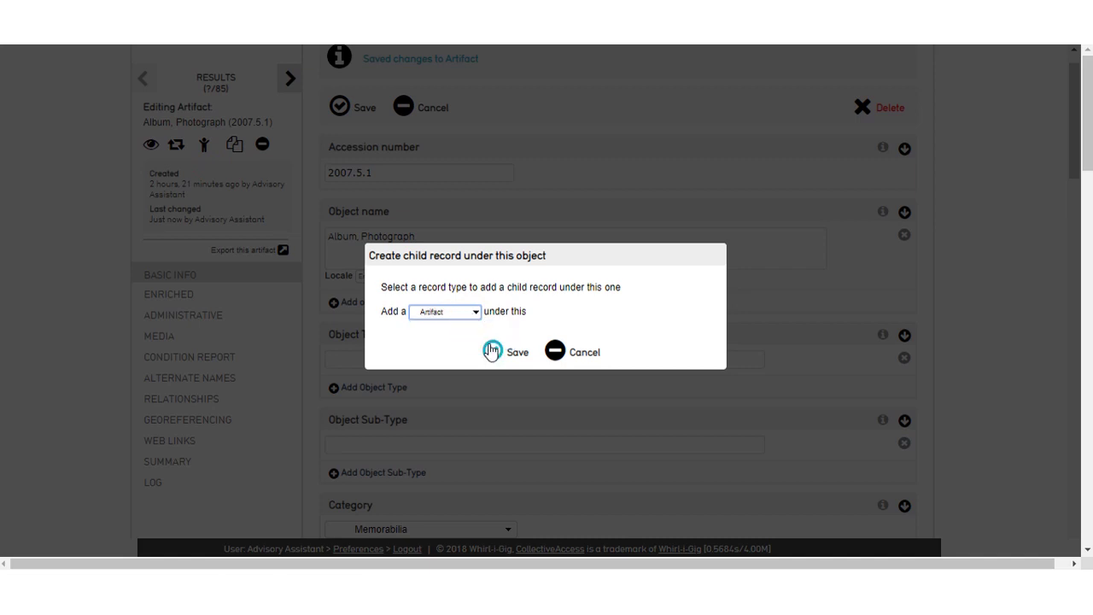
left_click(492, 352)
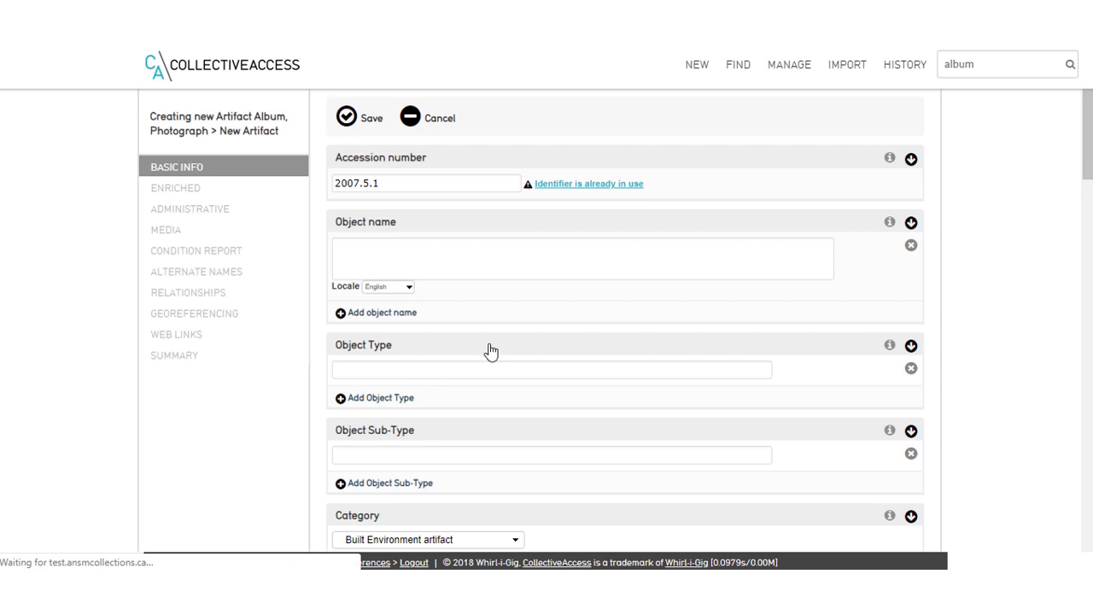
Set the child's accession number to 2007.5.1.1 and its object name to 'Print, Photographic'
left_click(434, 185)
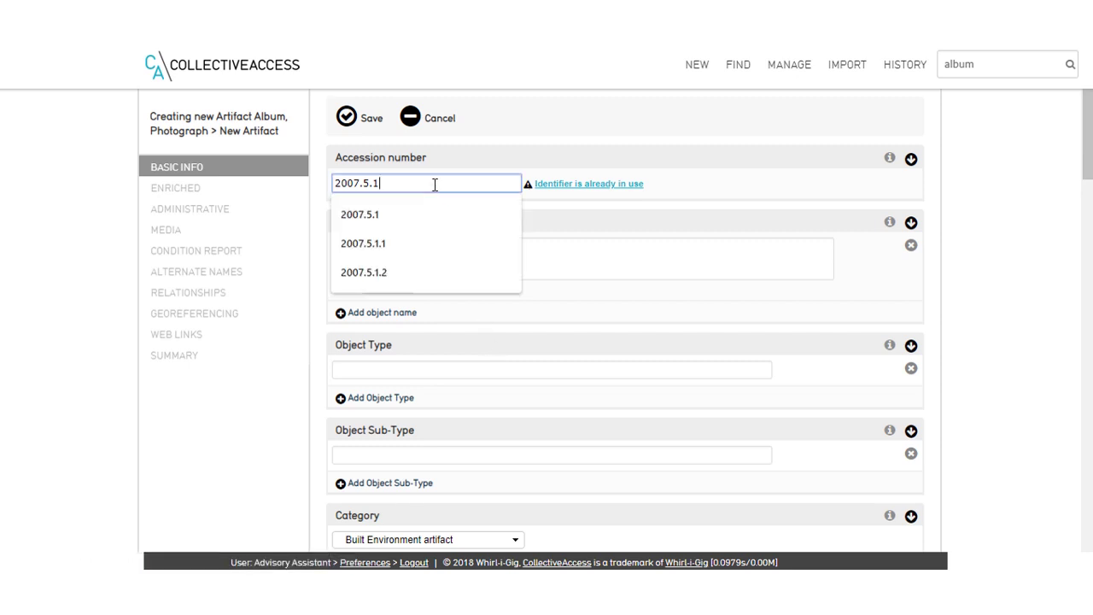
type(".1")
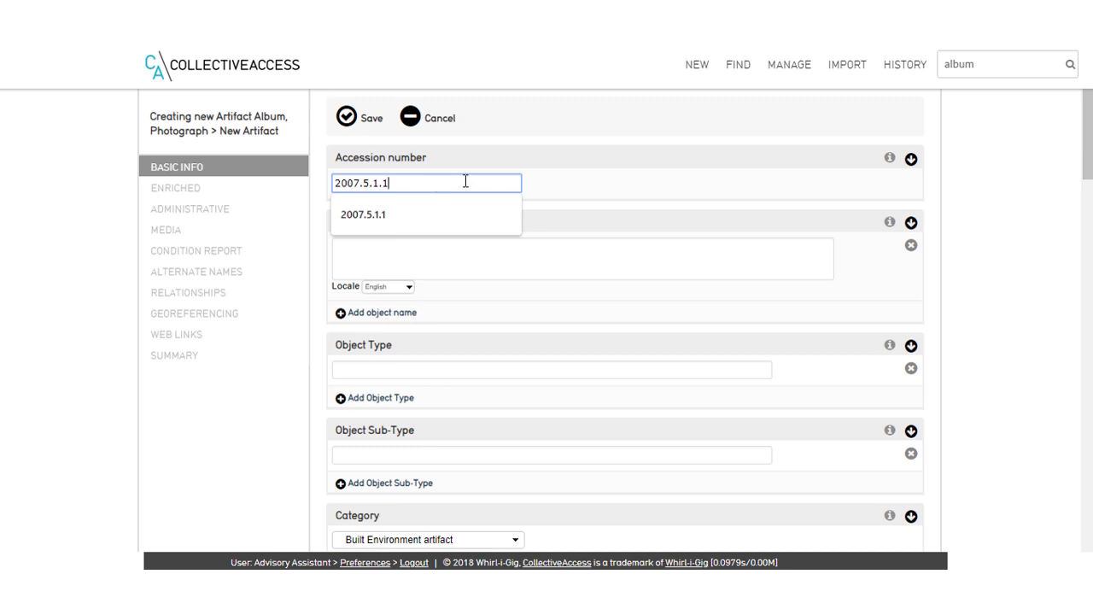
left_click(574, 263)
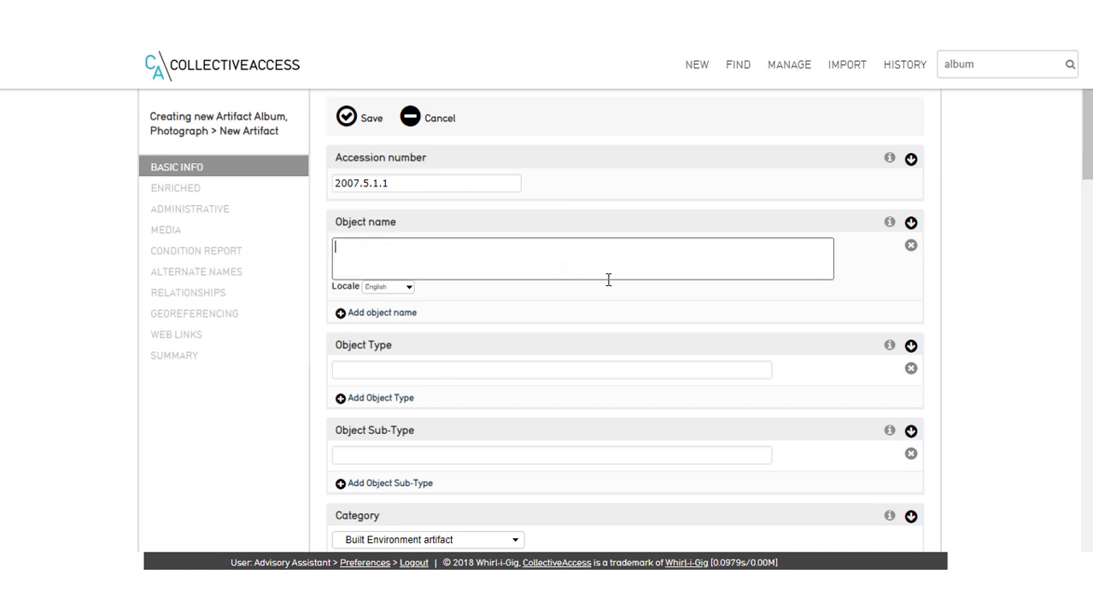
type("Print, Photographix")
key("BackSpace")
type("c")
Set the category to Graphic Documents and save the record
left_click(445, 540)
key("g")
key("r")
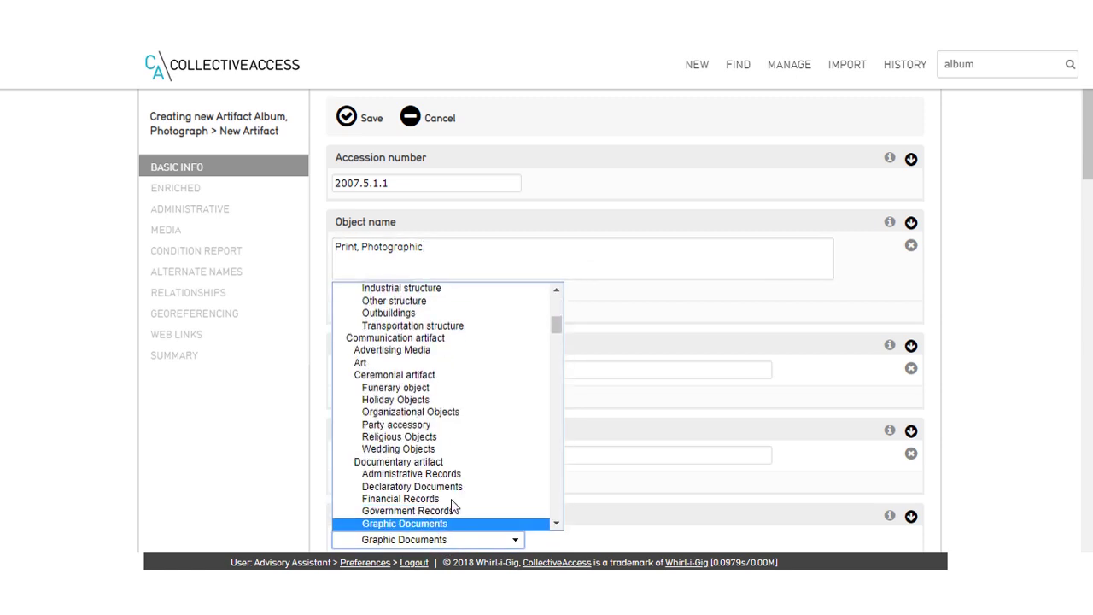
left_click(453, 524)
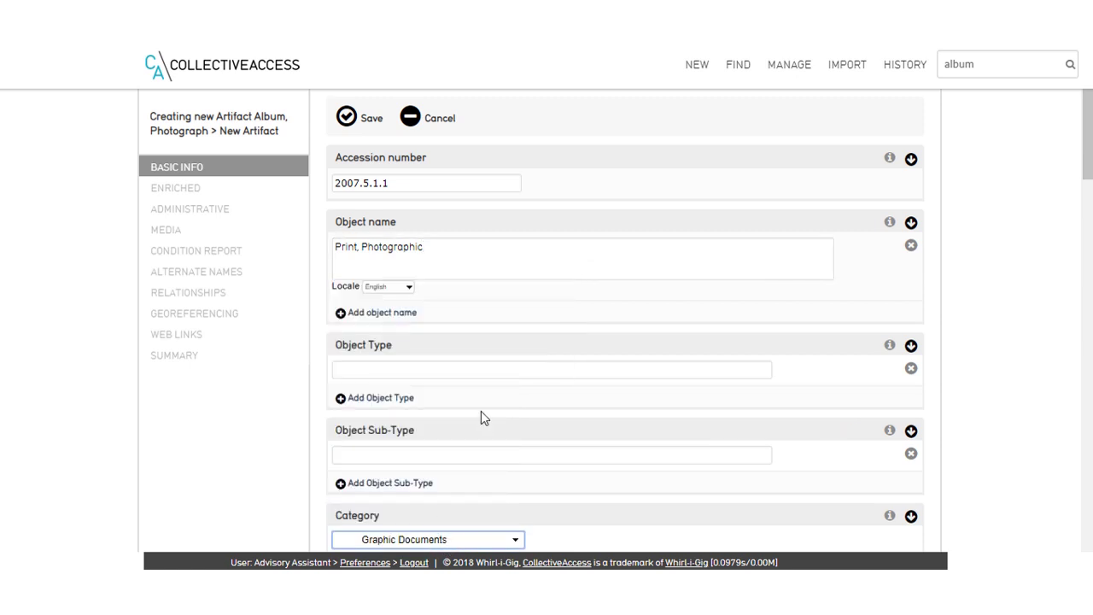
left_click(365, 122)
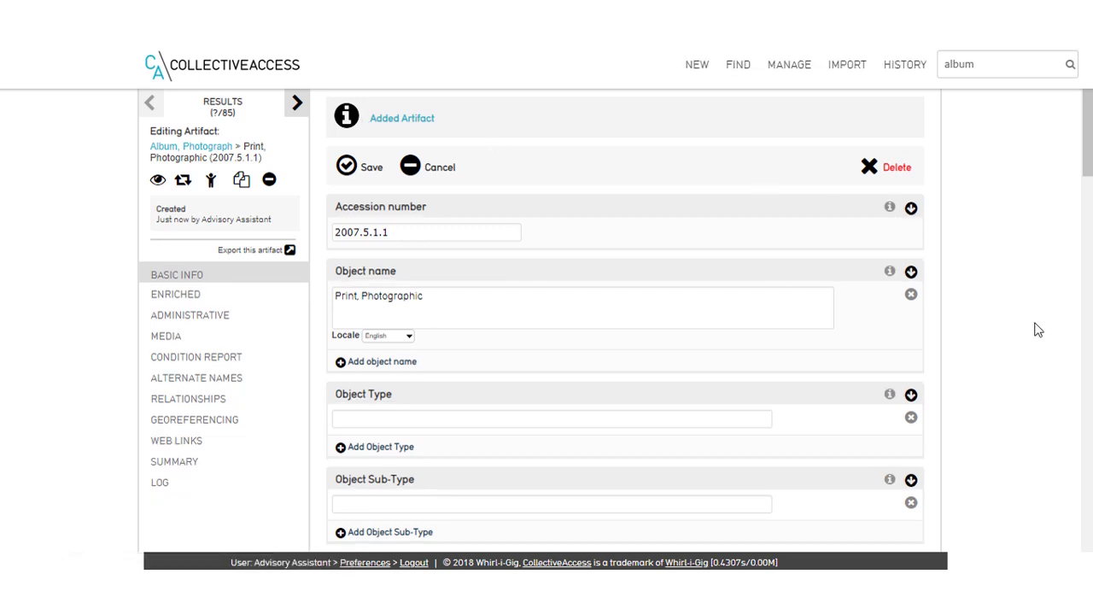
Upload test1.jpg as a front representation, accessible to public with status new, and save
left_click(152, 337)
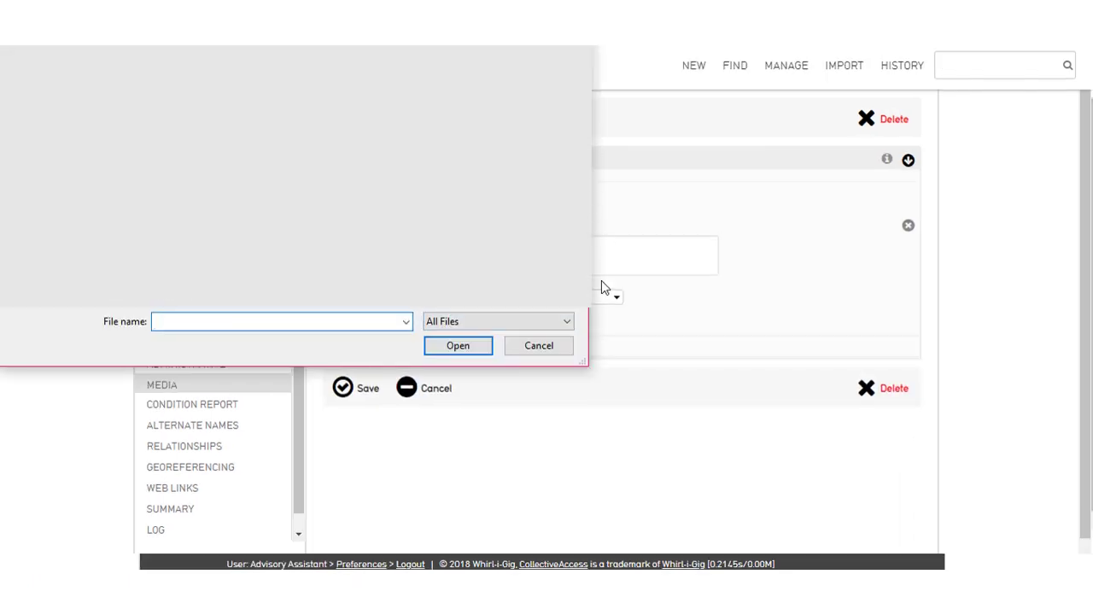
type("test1")
left_click(476, 345)
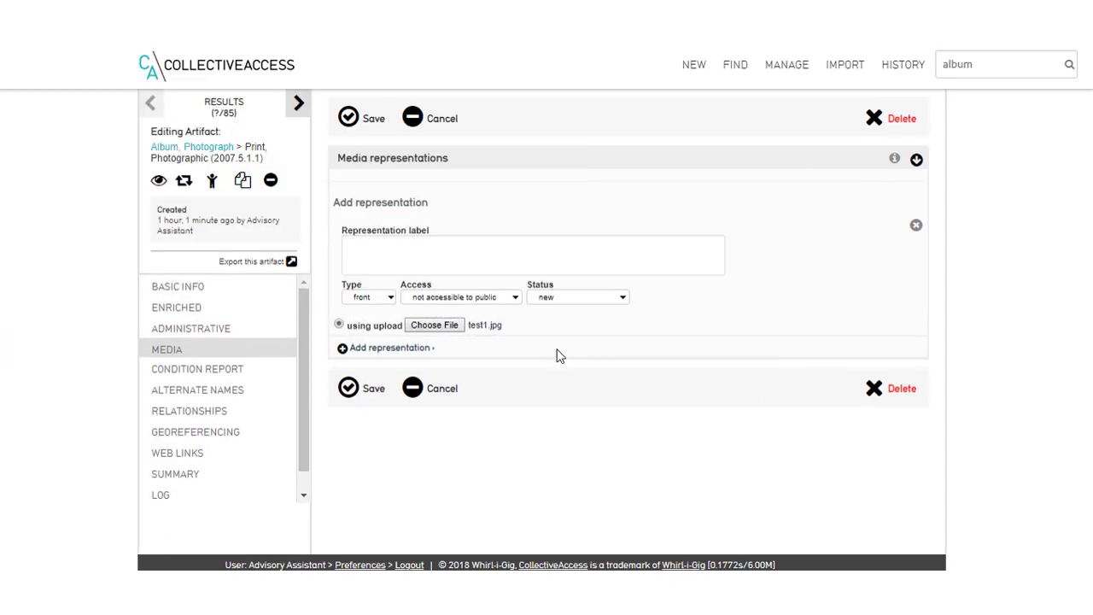
left_click(371, 299)
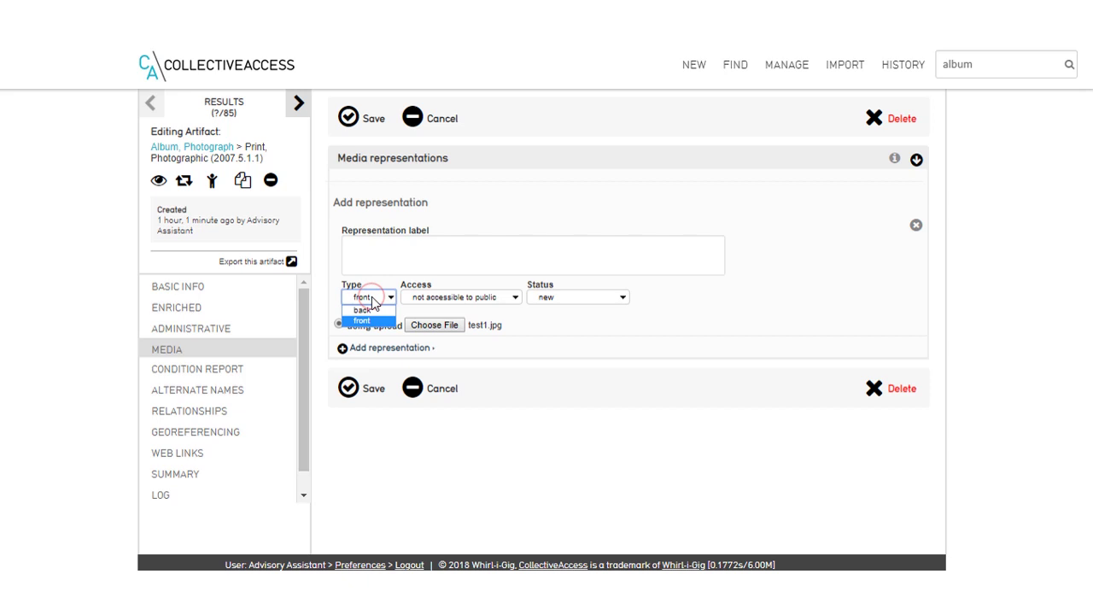
left_click(372, 301)
left_click(474, 299)
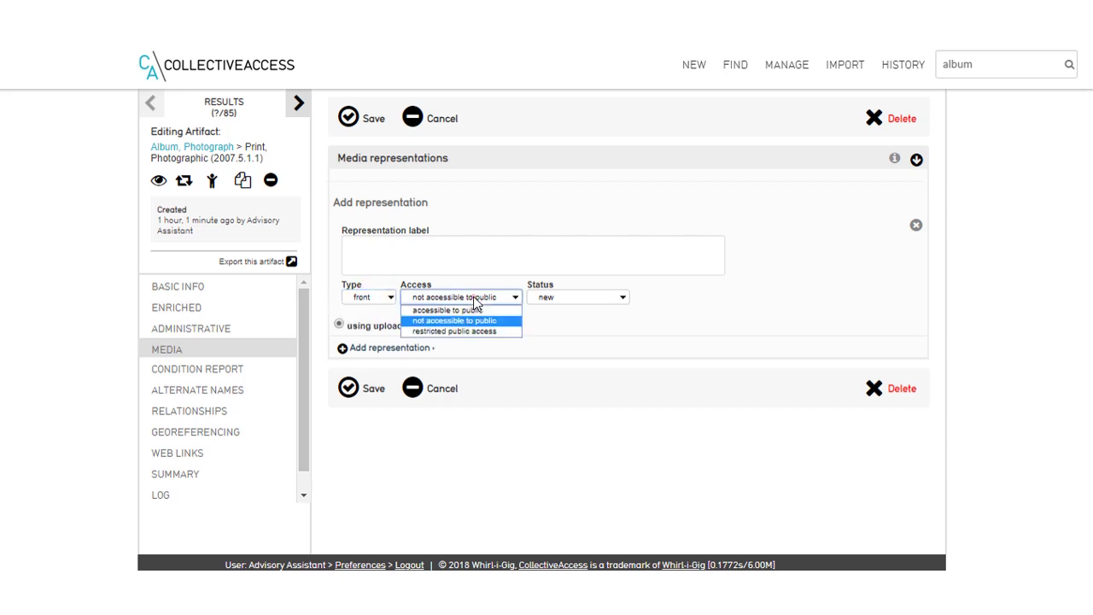
left_click(484, 310)
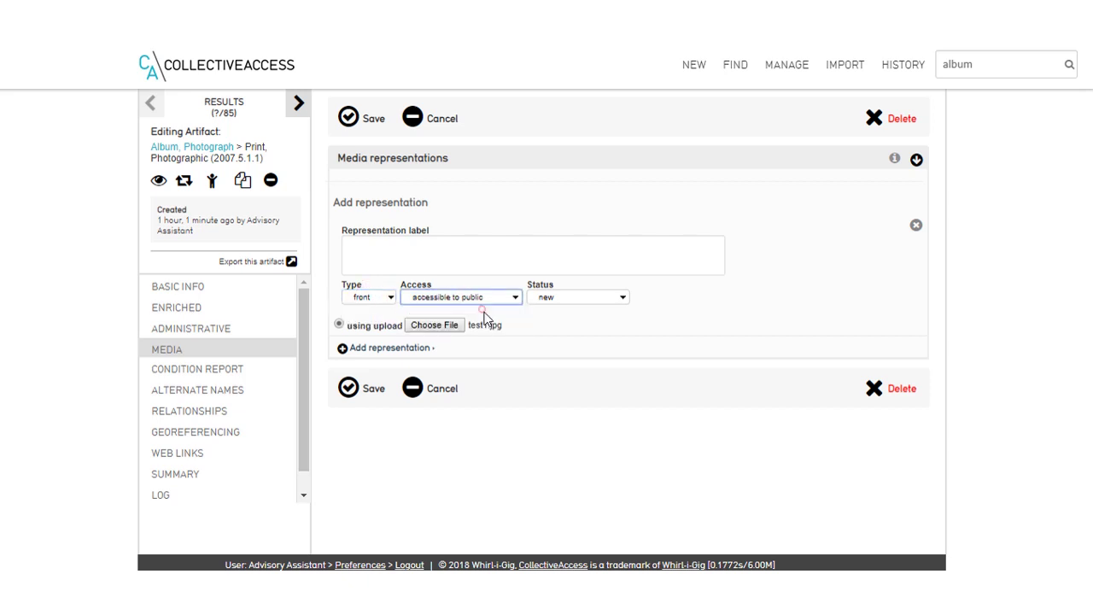
left_click(557, 301)
left_click(560, 306)
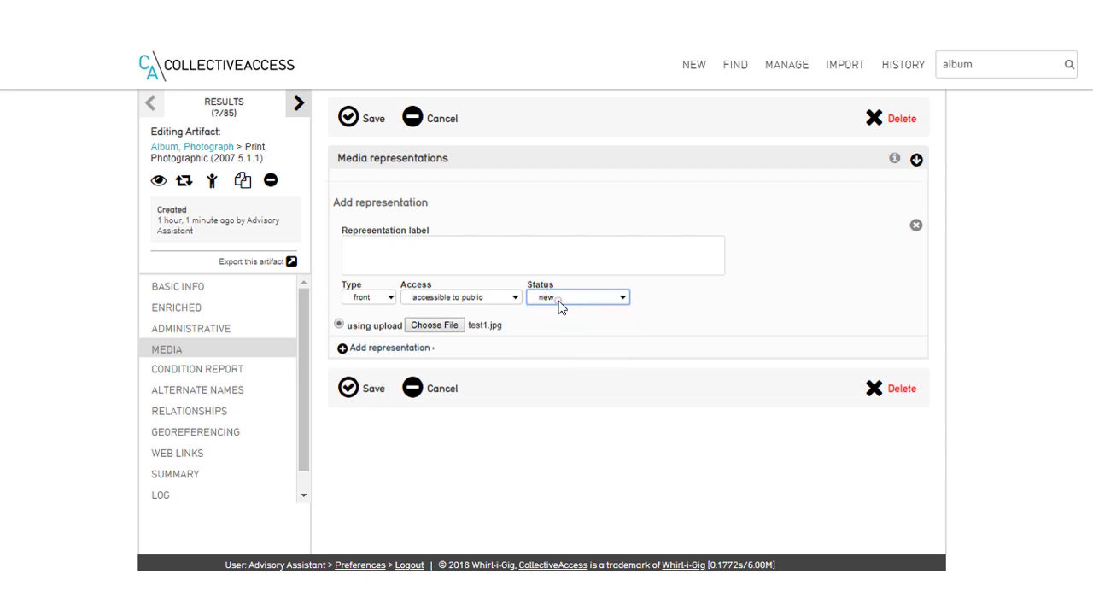
left_click(360, 393)
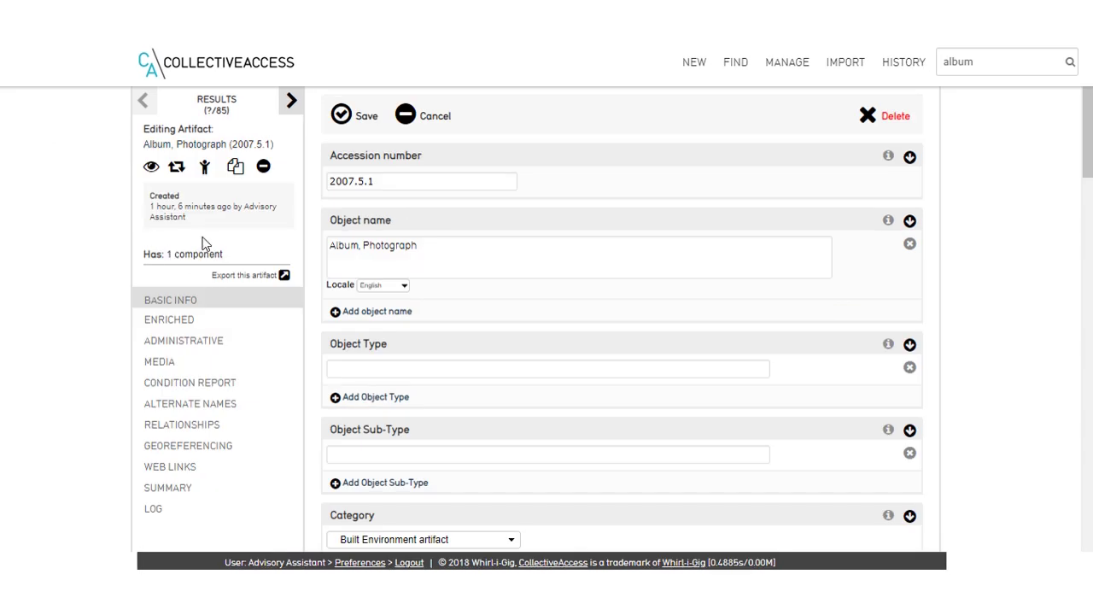
Add a second Artifact child record under Album, Photograph
left_click(206, 177)
left_click(472, 311)
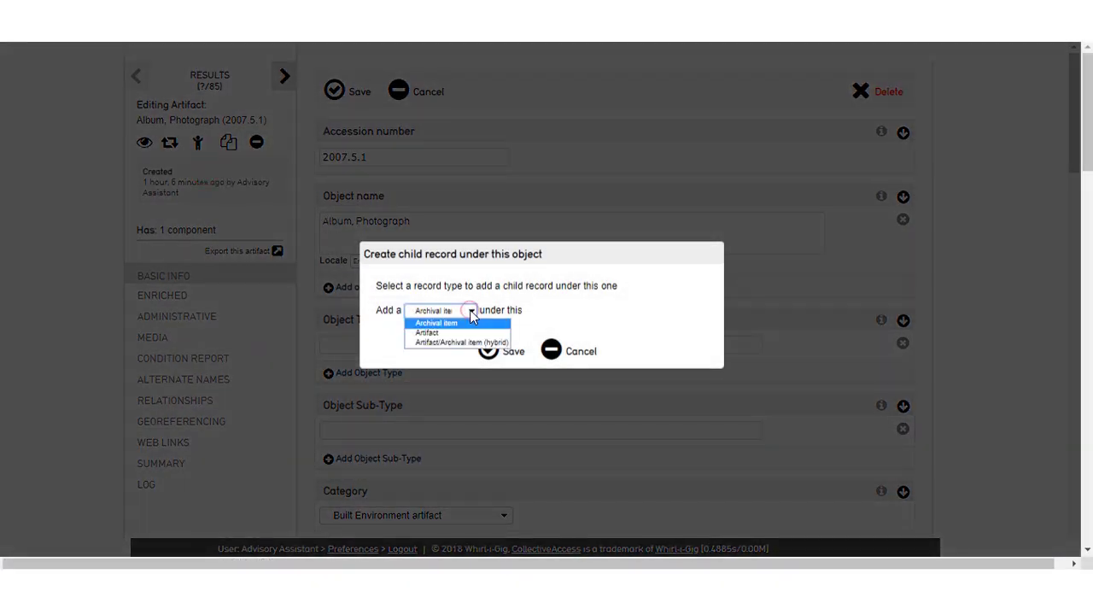
left_click(470, 332)
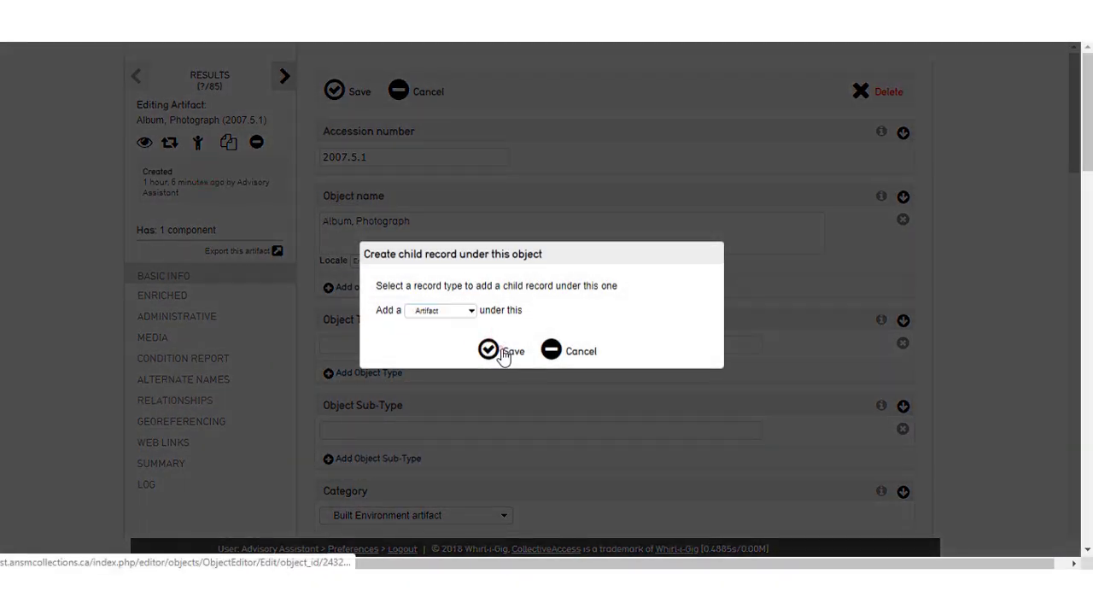
left_click(505, 352)
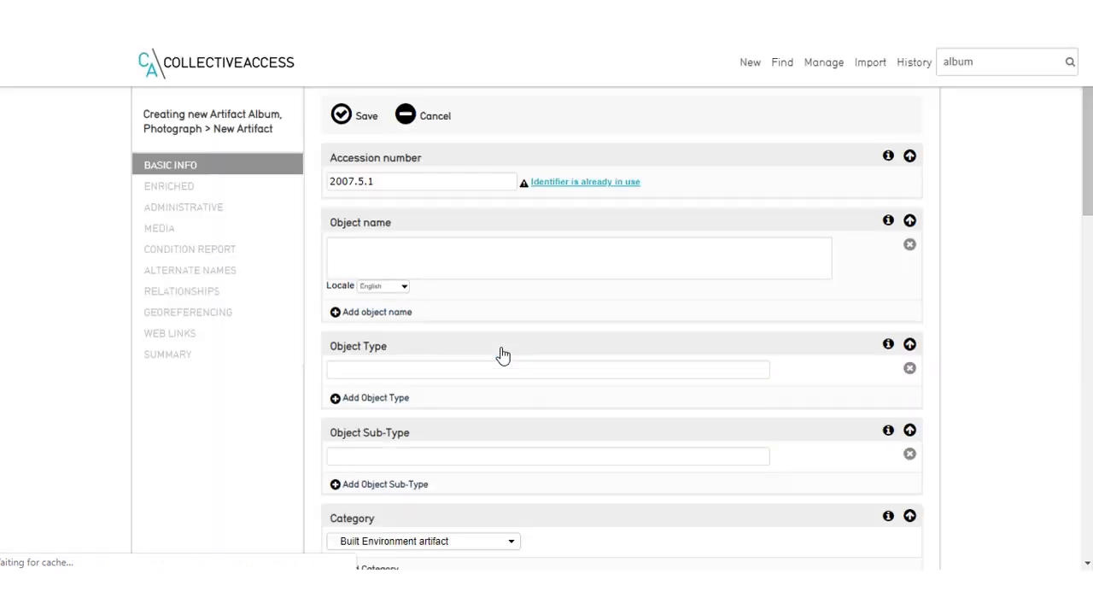
Give it accession number 2007.5.1.2, object name 'Print, Photographic' and category Graphic Documents, then save
left_click(435, 185)
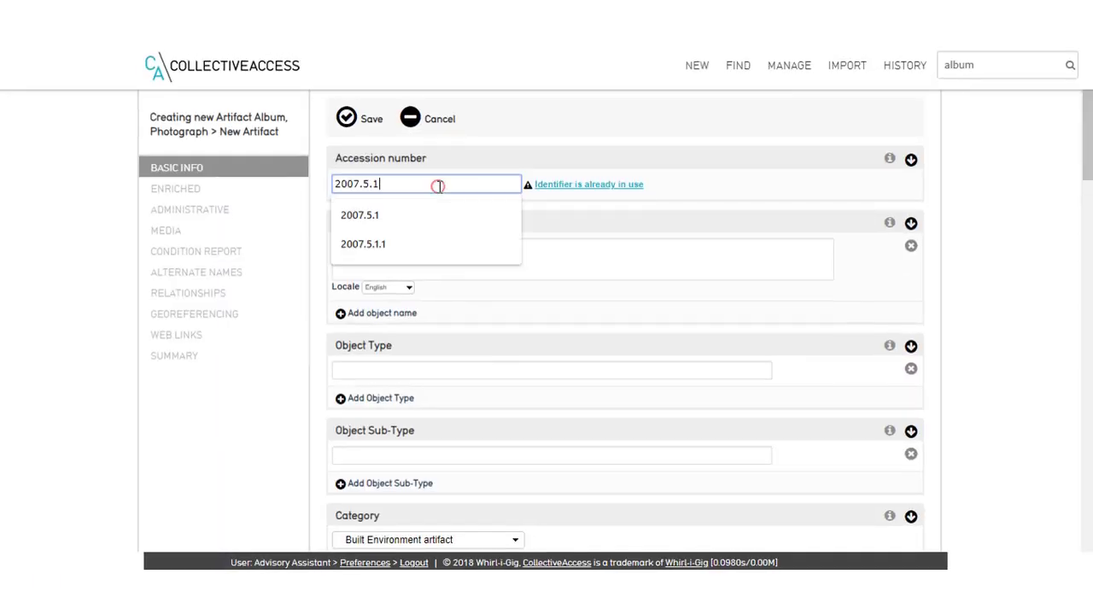
type(".2")
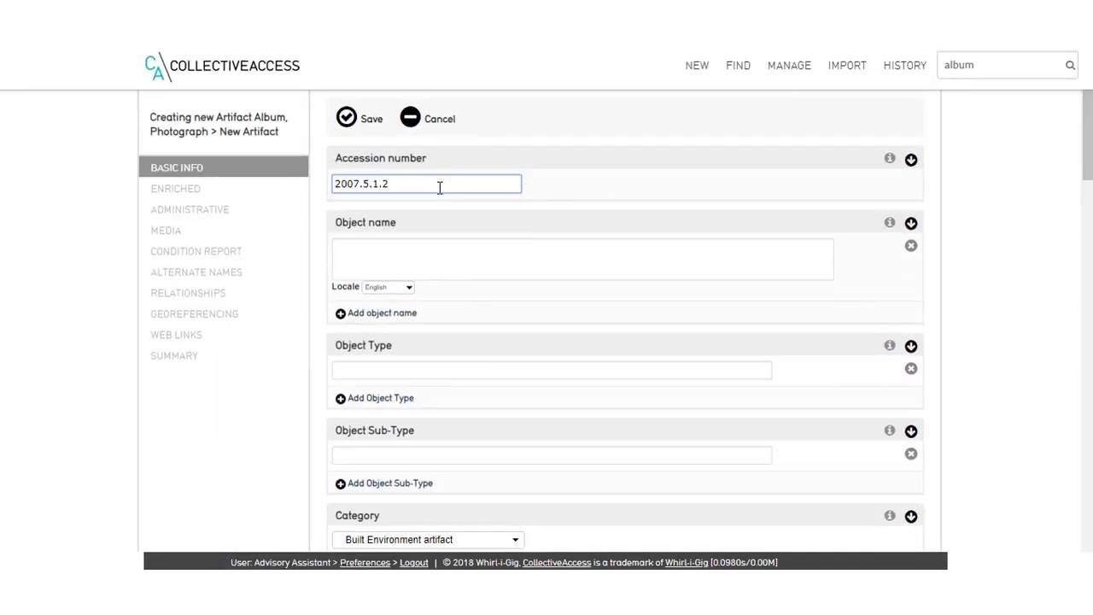
left_click(445, 248)
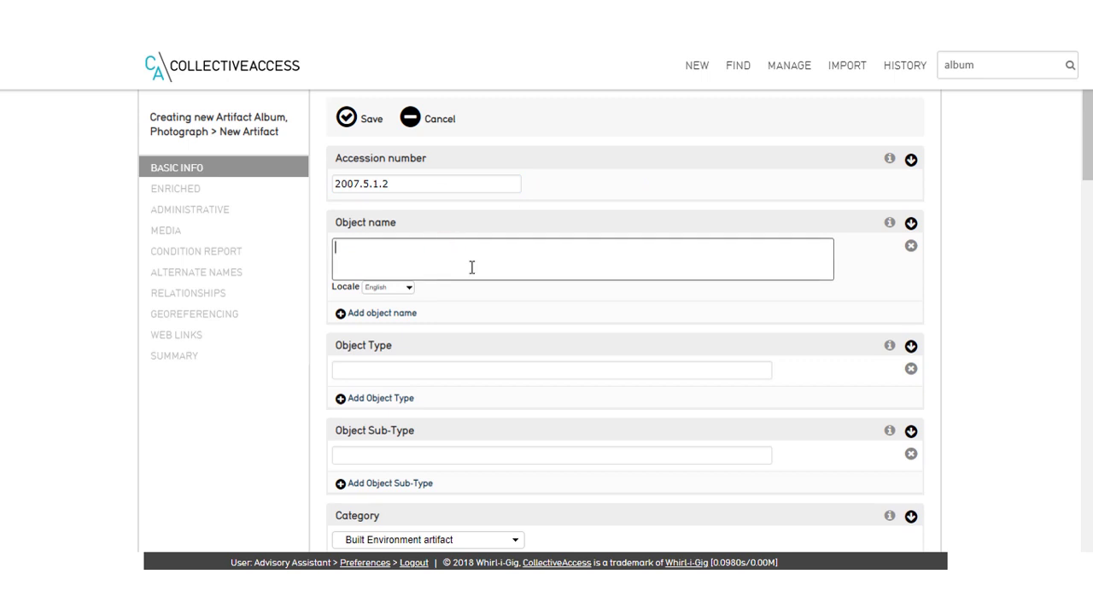
type("Print, Photographic")
left_click(445, 539)
type("gr")
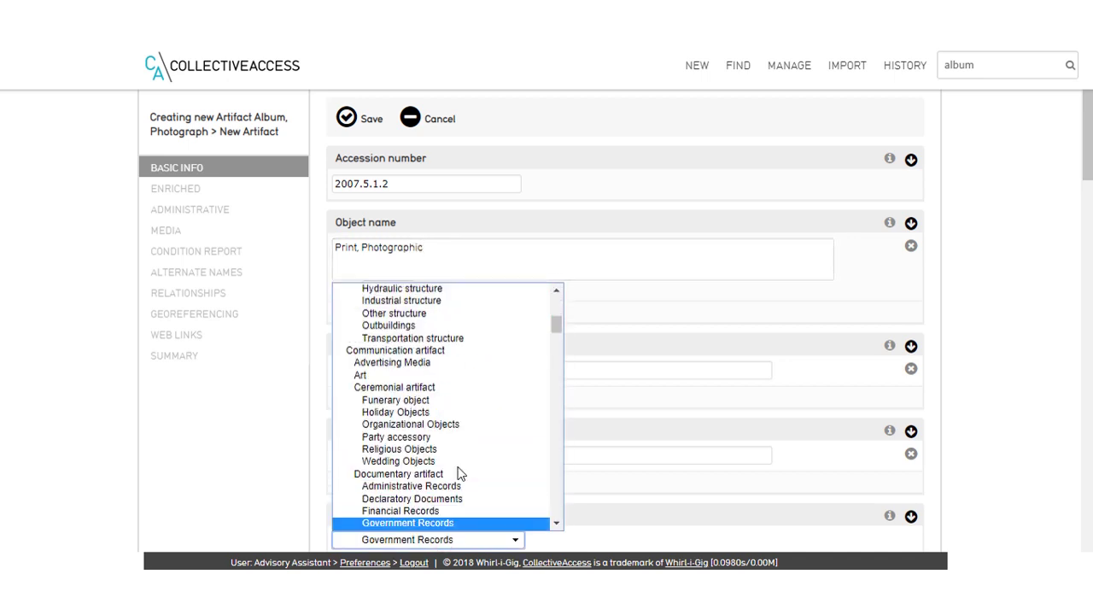
left_click(445, 523)
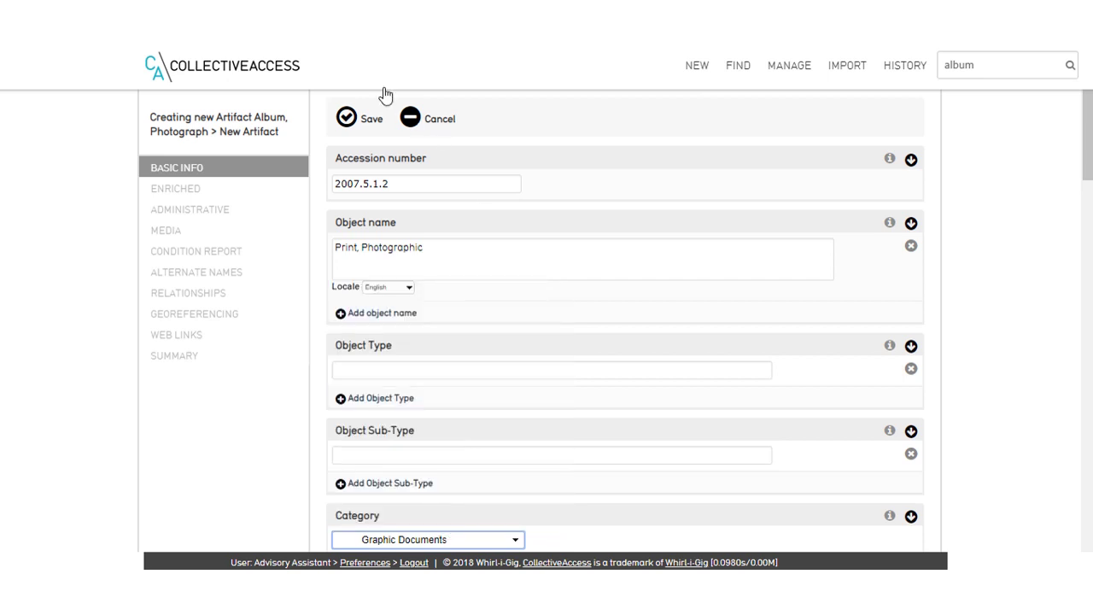
left_click(379, 135)
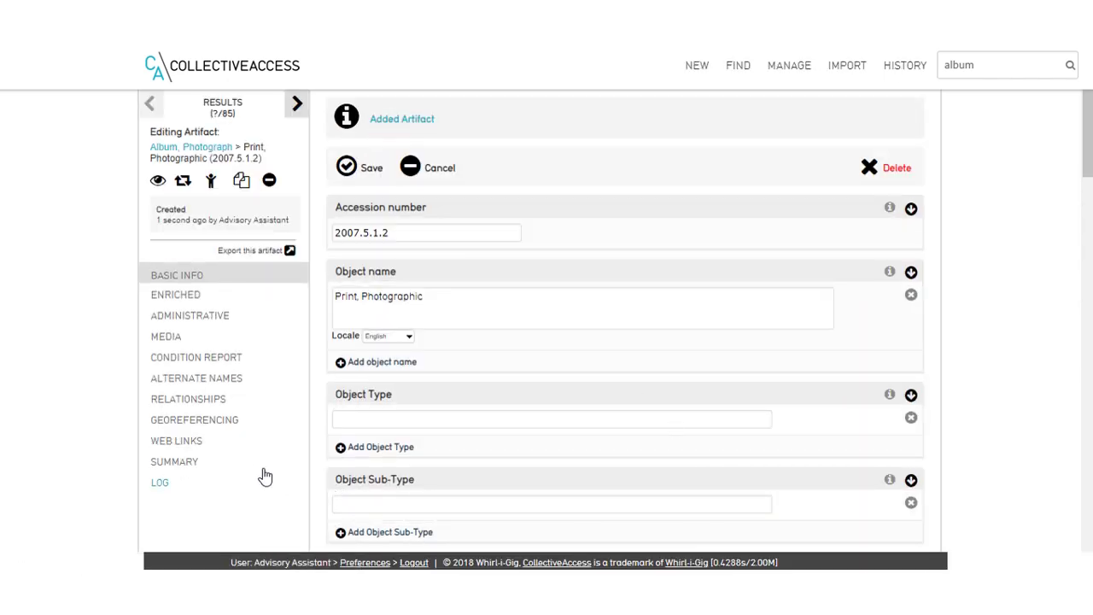
Upload test2.jpg as the record's media, accessible to public, and save
left_click(160, 340)
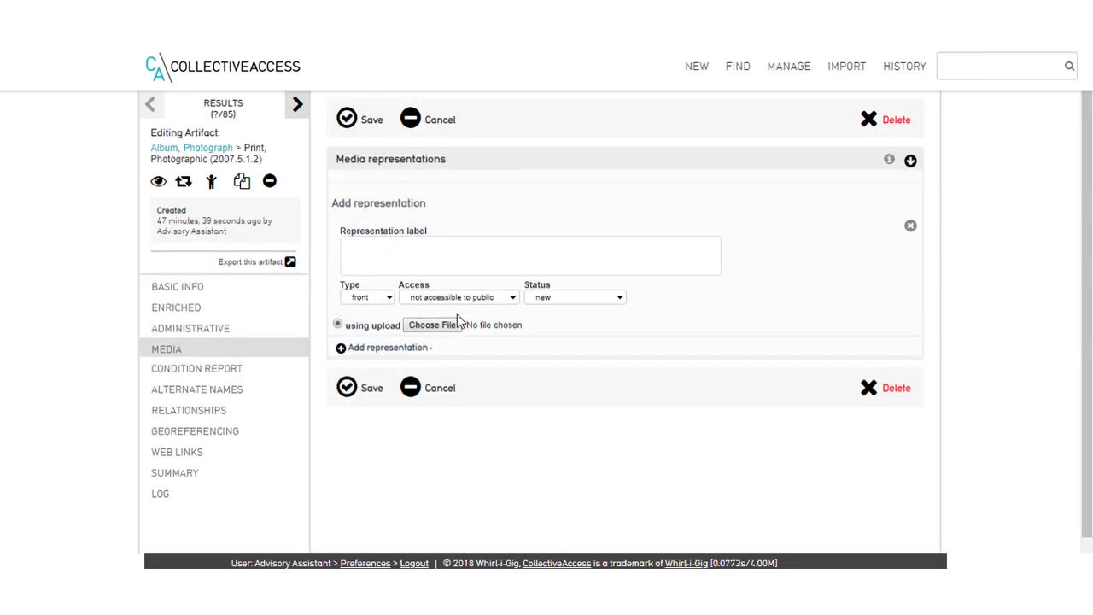
left_click(441, 326)
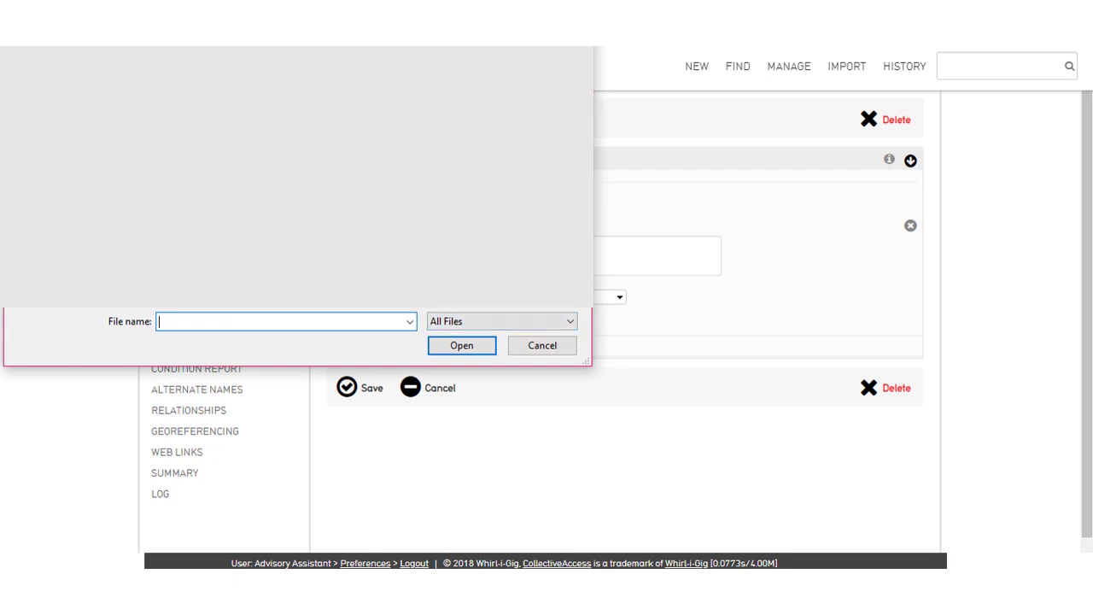
type("test2")
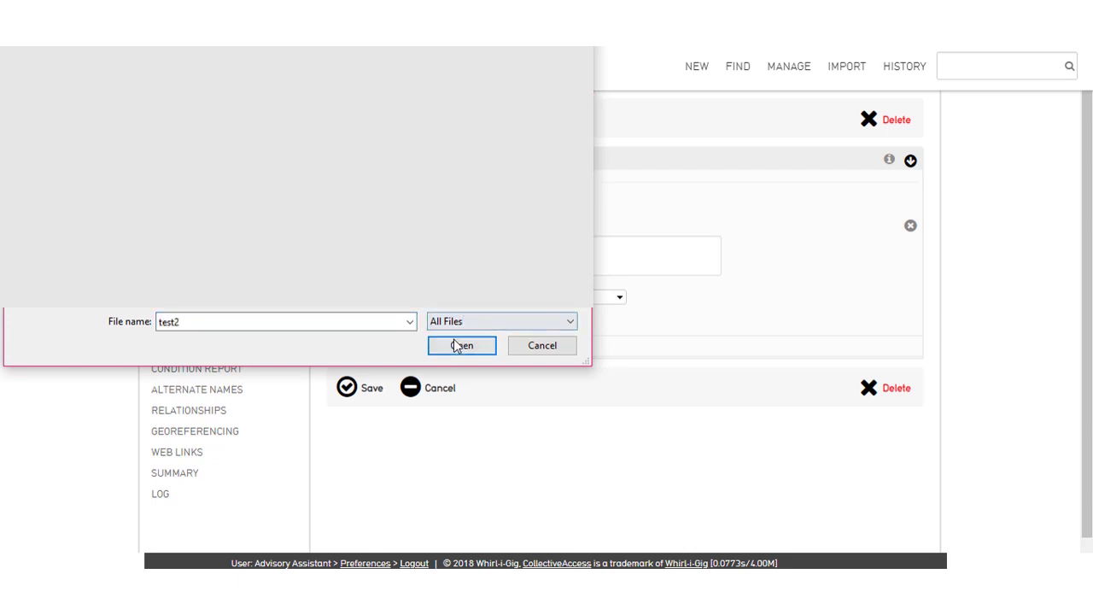
left_click(461, 346)
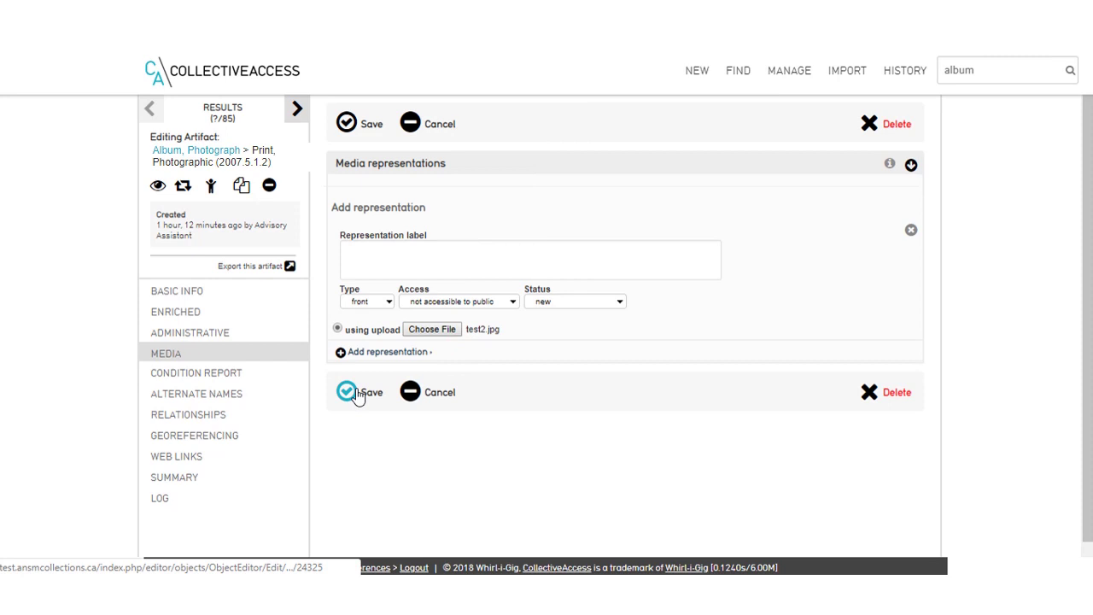
left_click(468, 301)
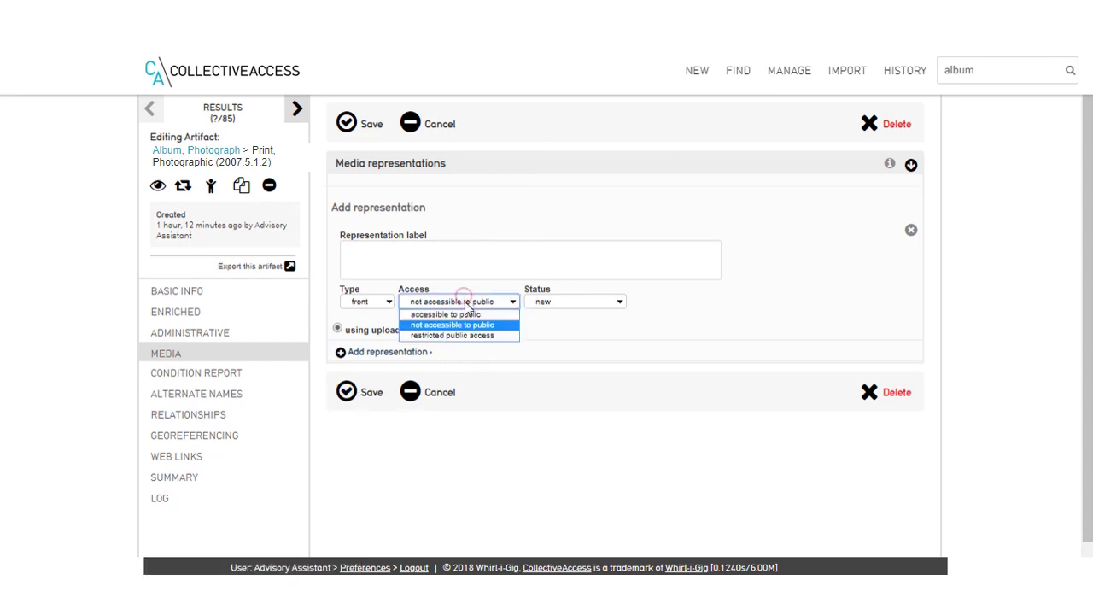
left_click(469, 315)
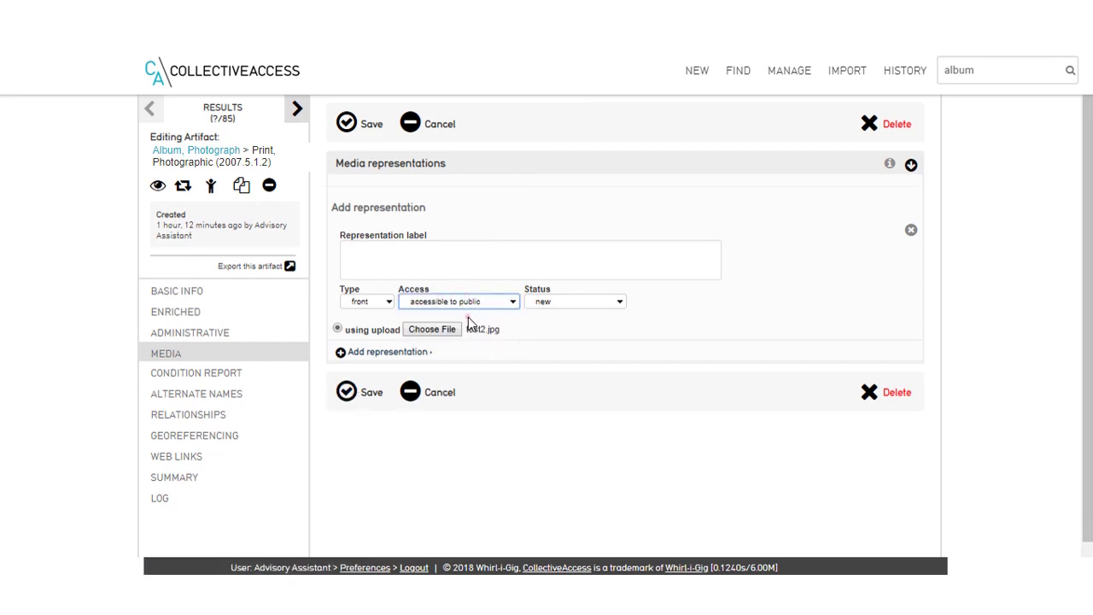
left_click(375, 394)
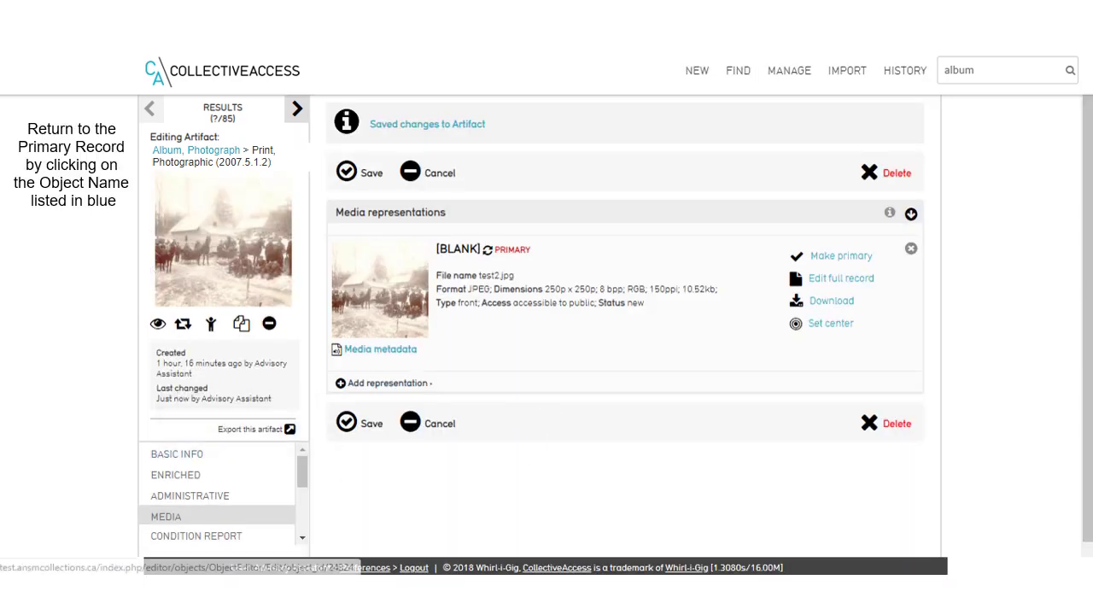
Return to the parent Album, Photograph record 2007.5.1 via its link
left_click(196, 149)
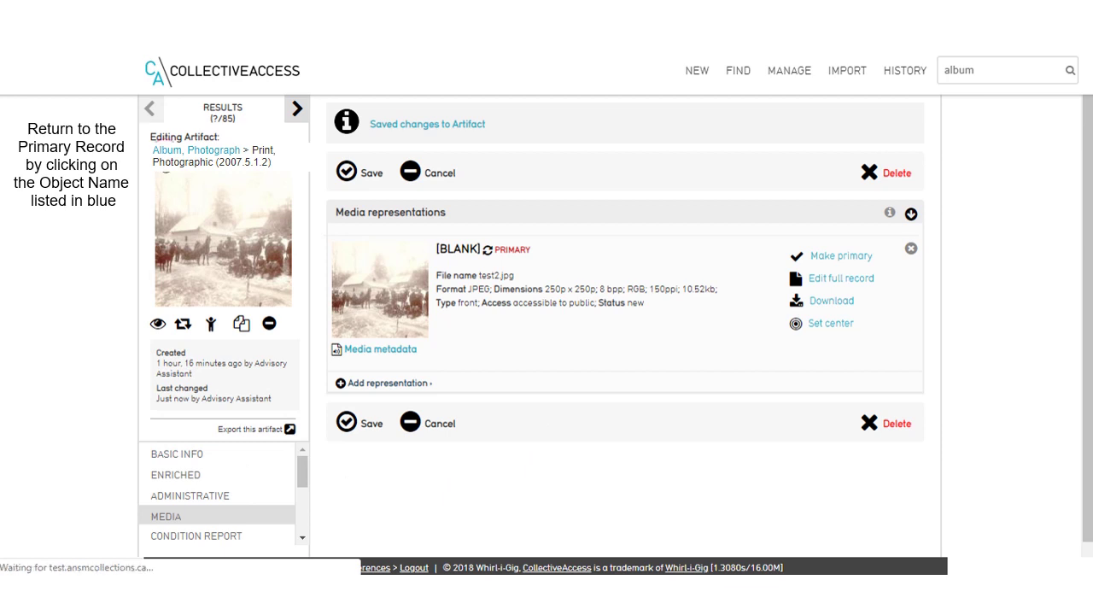
left_click(163, 158)
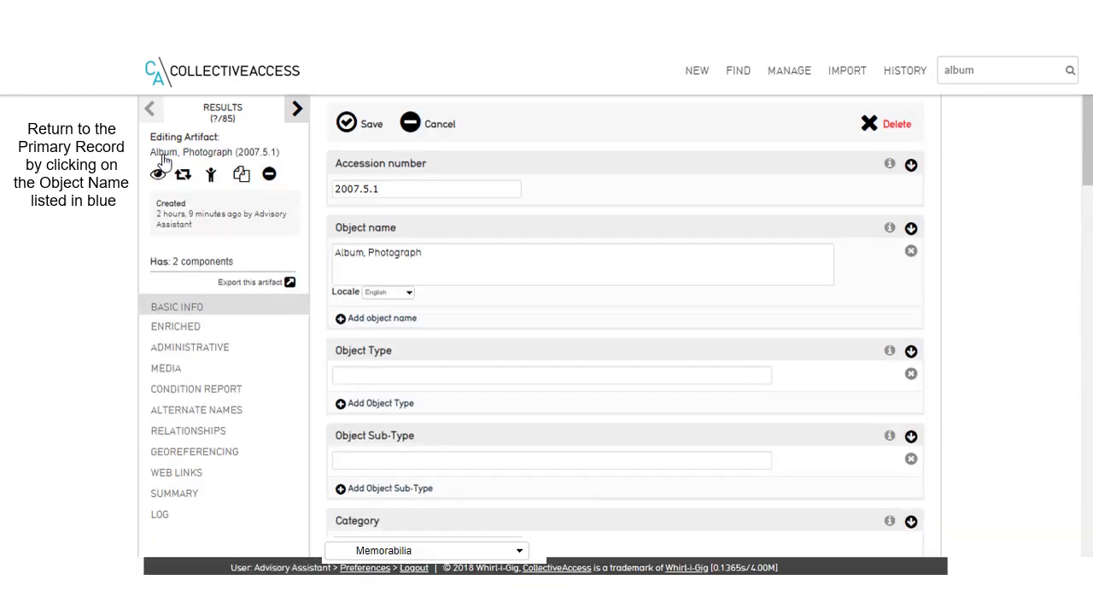